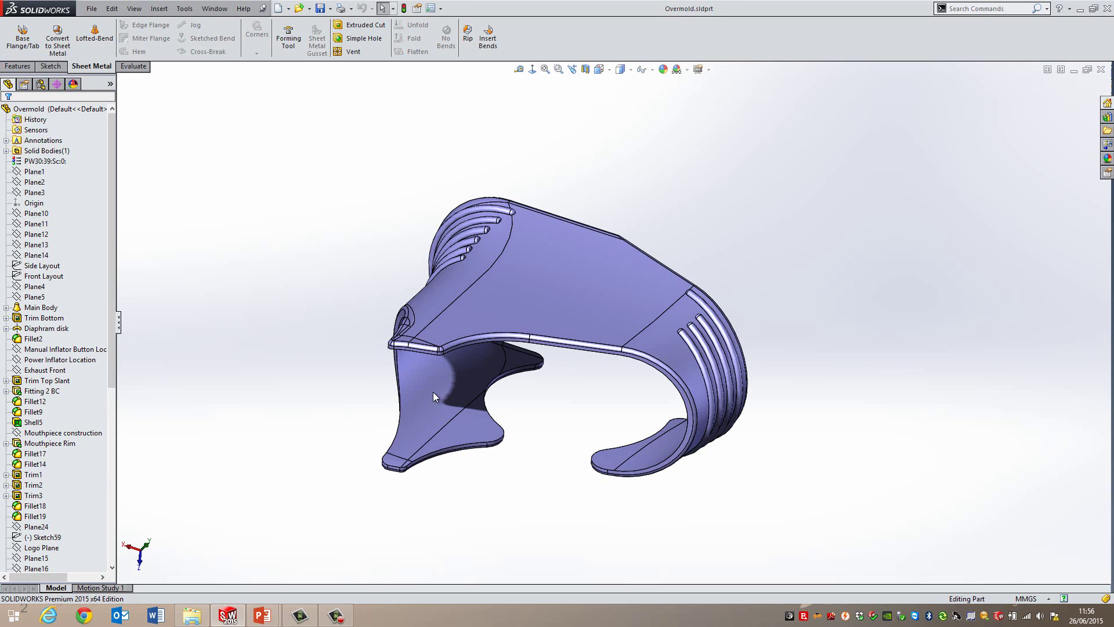
# Open Feature Statistics for Overmold and highlight the 3.47 s total rebuild time
pyautogui.moveTo(112, 244); pyautogui.dragTo(110, 209)
pyautogui.click(184, 9)
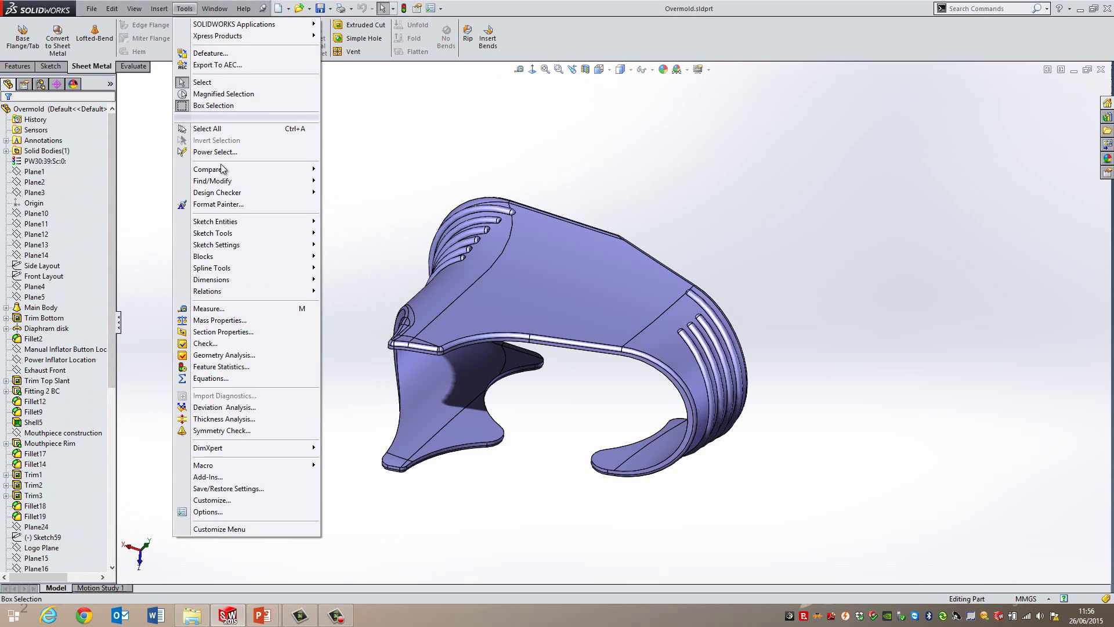
pyautogui.click(235, 367)
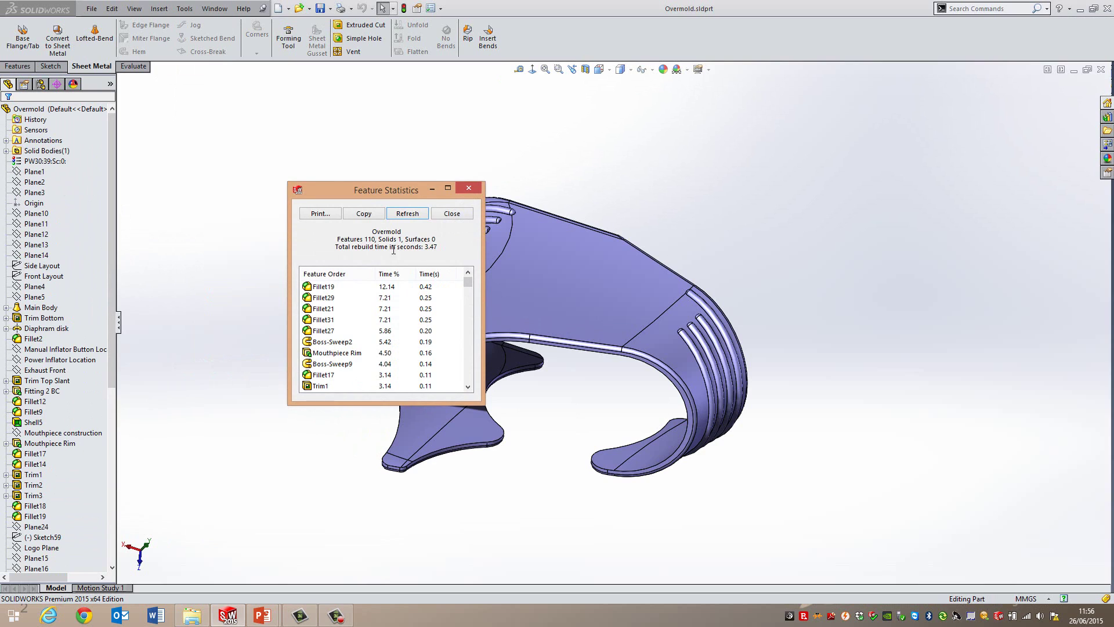
pyautogui.moveTo(336, 247); pyautogui.dragTo(438, 247)
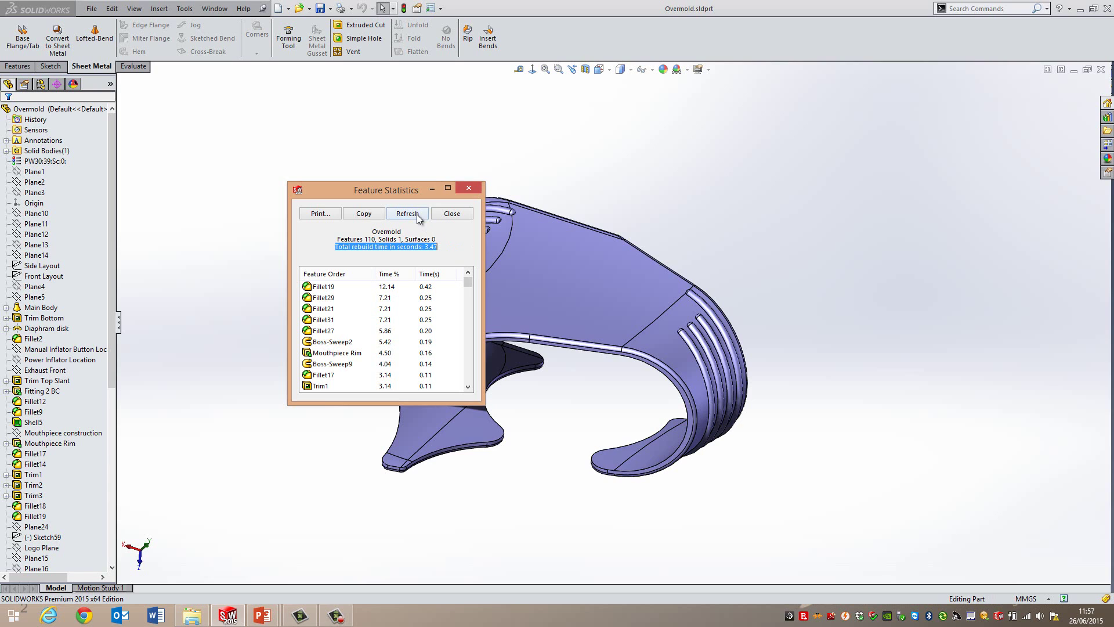
# Close Feature Statistics and enable the Freeze bar option on the System Options General page
pyautogui.click(464, 188)
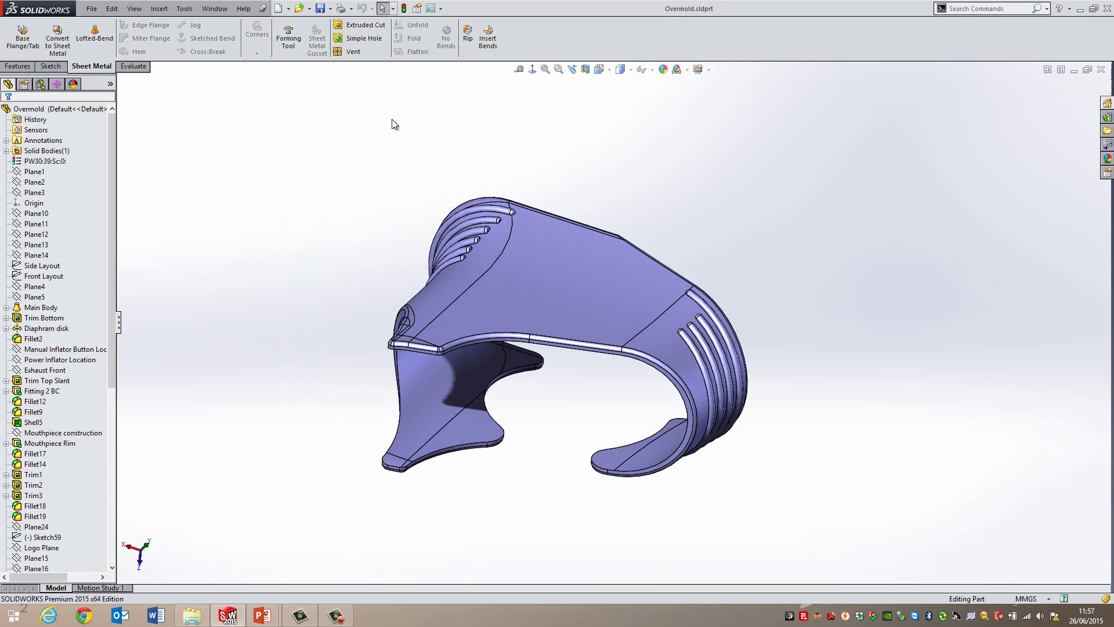
pyautogui.click(432, 8)
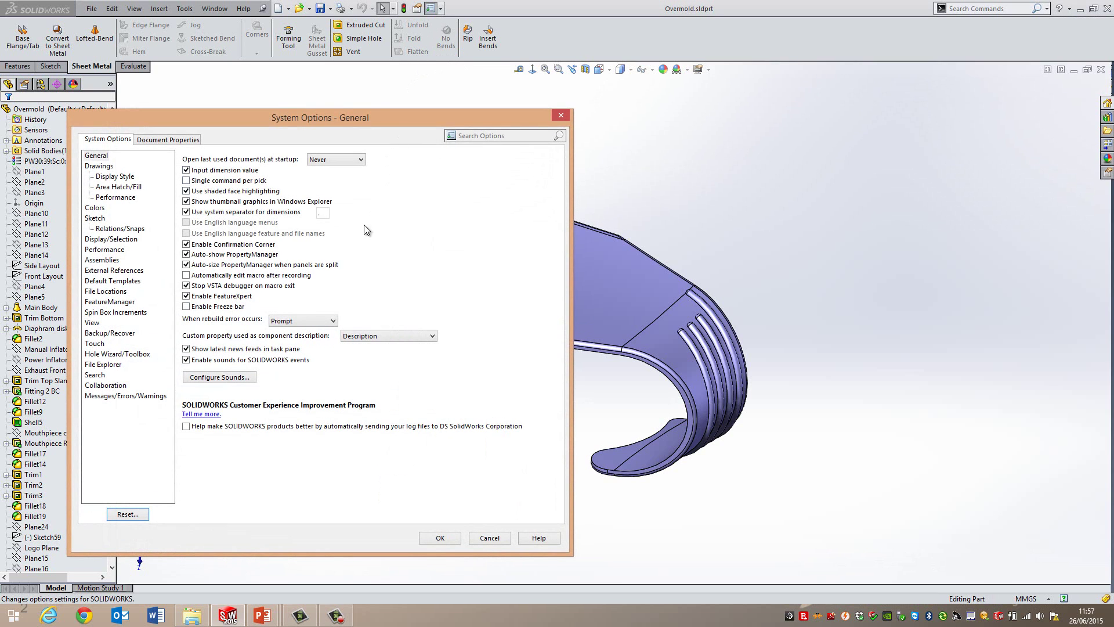
pyautogui.click(187, 307)
pyautogui.click(445, 537)
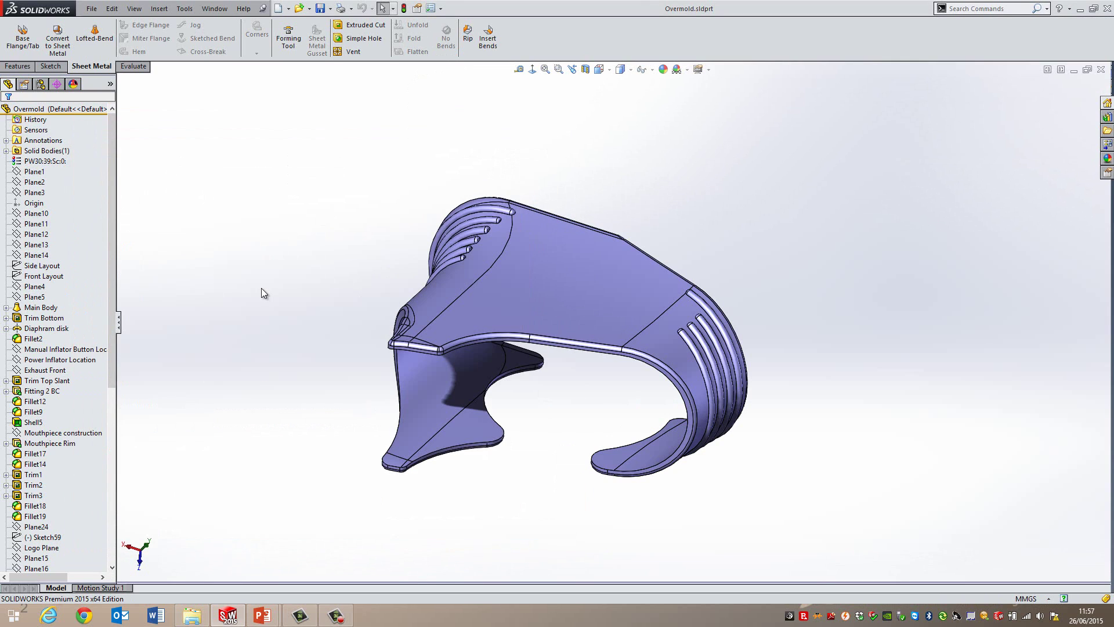
pyautogui.click(75, 110)
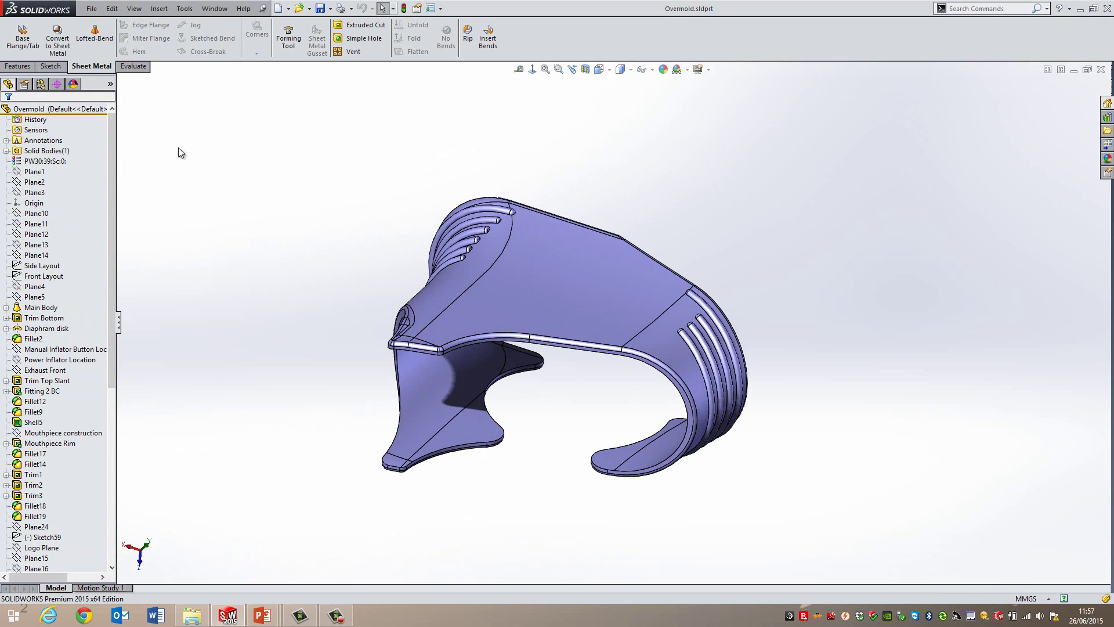
# Move the freeze bar to below Boss-Revolve2 and rebuild the current configuration only
pyautogui.click(92, 110)
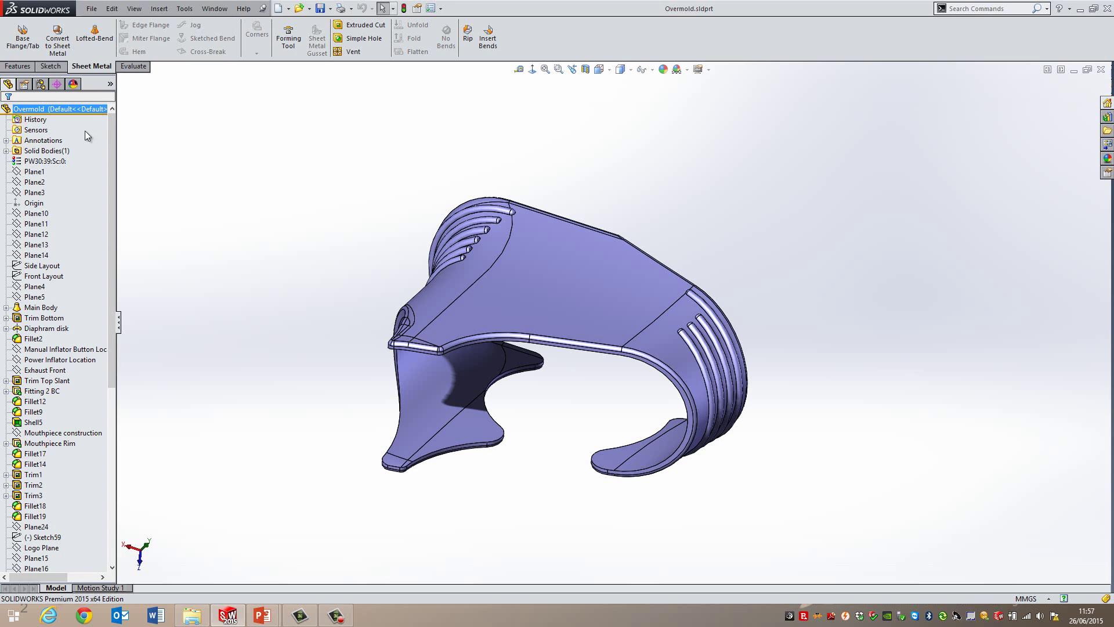
pyautogui.moveTo(82, 139); pyautogui.dragTo(78, 561)
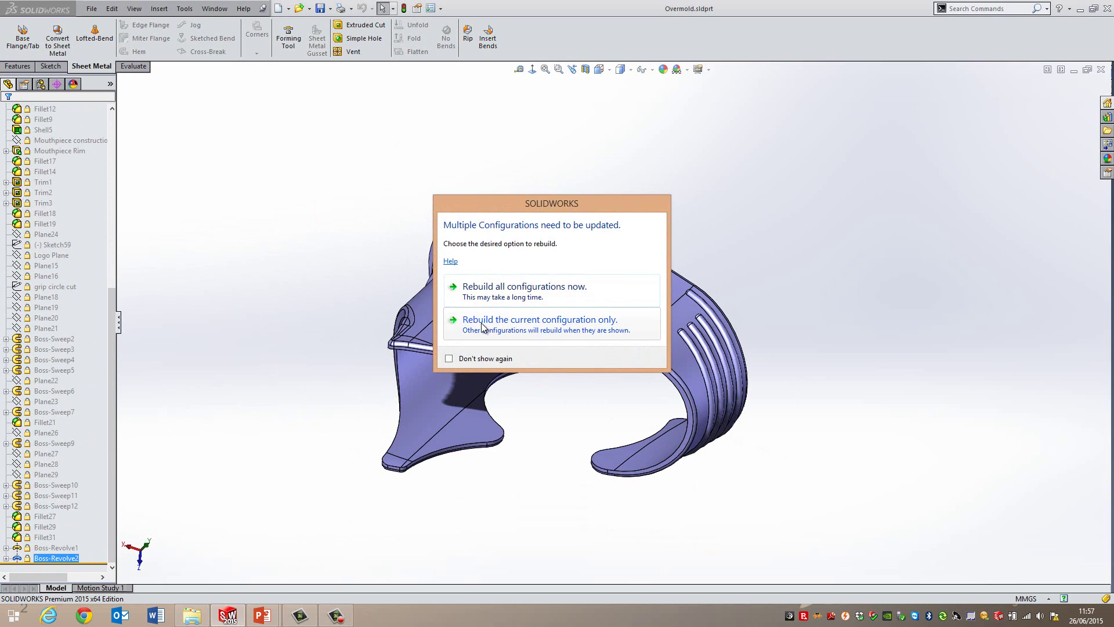
pyautogui.click(550, 327)
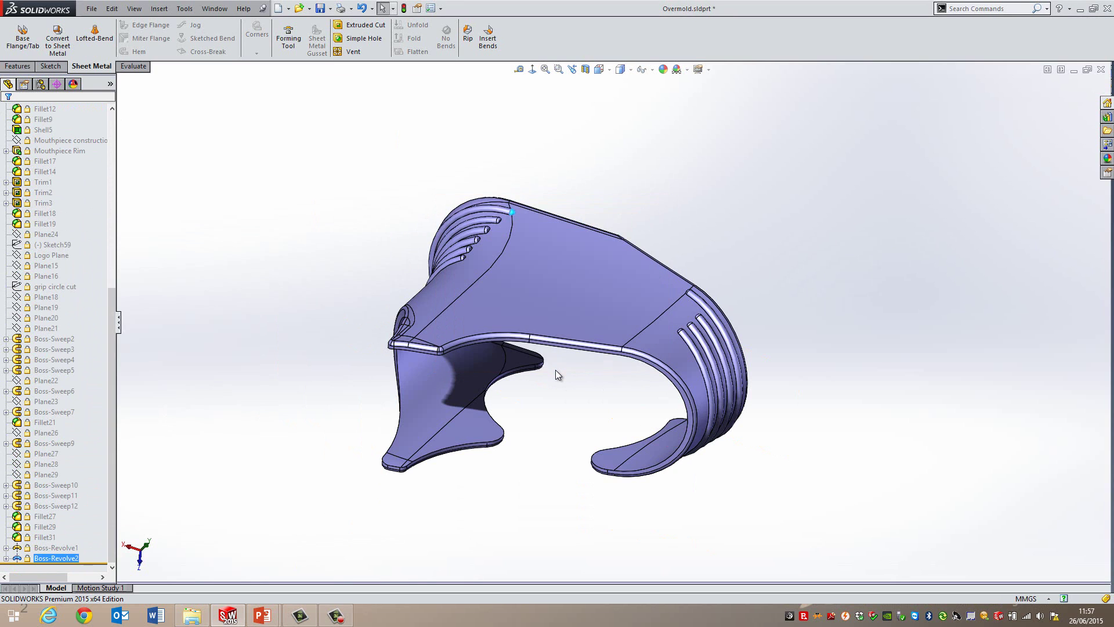
pyautogui.moveTo(113, 336); pyautogui.dragTo(112, 179)
pyautogui.click(36, 246)
pyautogui.press('Escape')
# Reopen Feature Statistics and highlight the 0.00 s total rebuild time with Freeze
pyautogui.moveTo(117, 340); pyautogui.dragTo(131, 339)
pyautogui.click(183, 9)
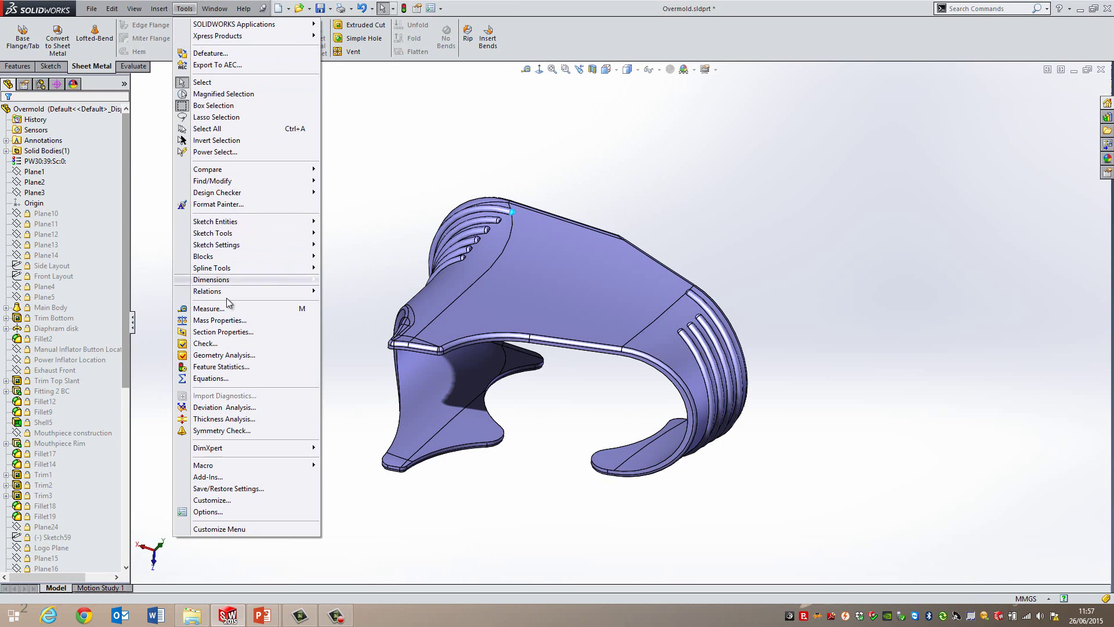
pyautogui.click(235, 367)
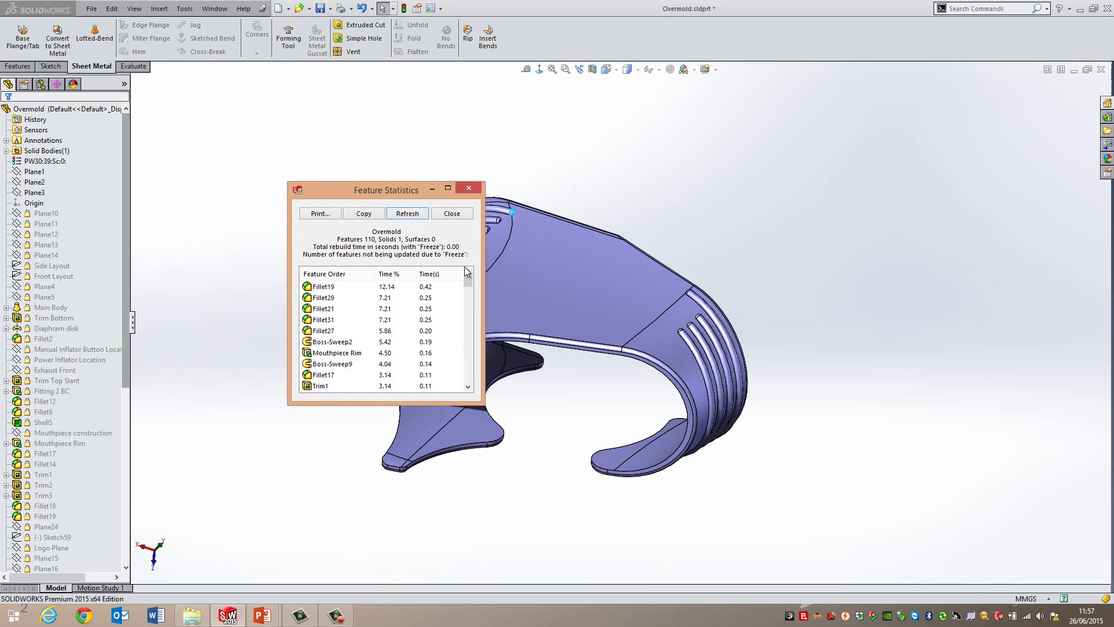
pyautogui.moveTo(315, 246); pyautogui.dragTo(464, 246)
pyautogui.moveTo(466, 287); pyautogui.dragTo(469, 256)
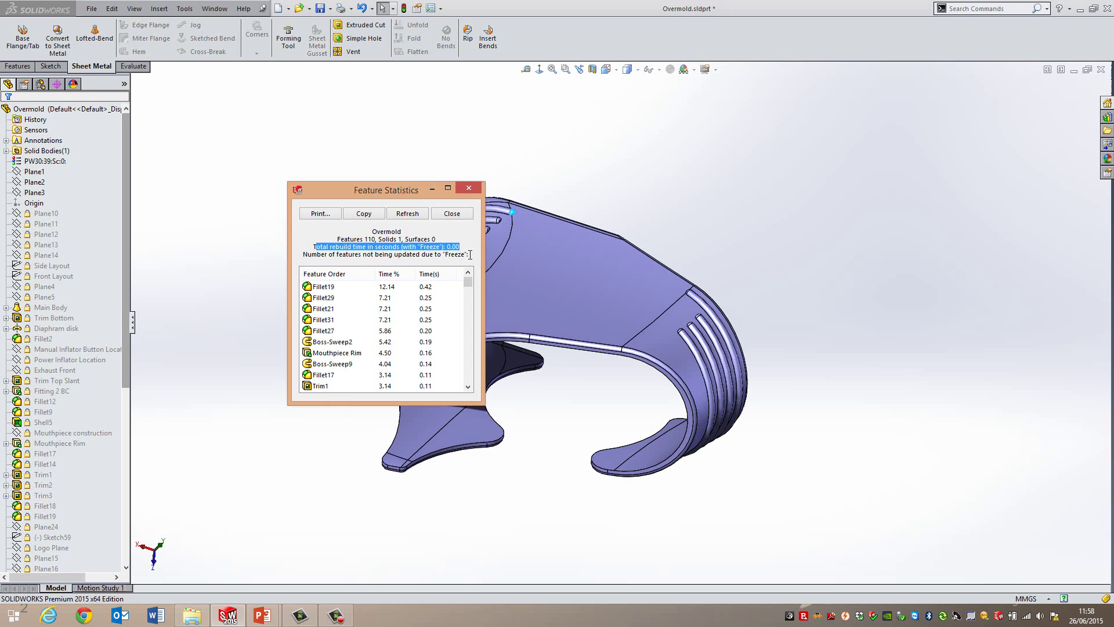
pyautogui.moveTo(461, 247); pyautogui.dragTo(438, 244)
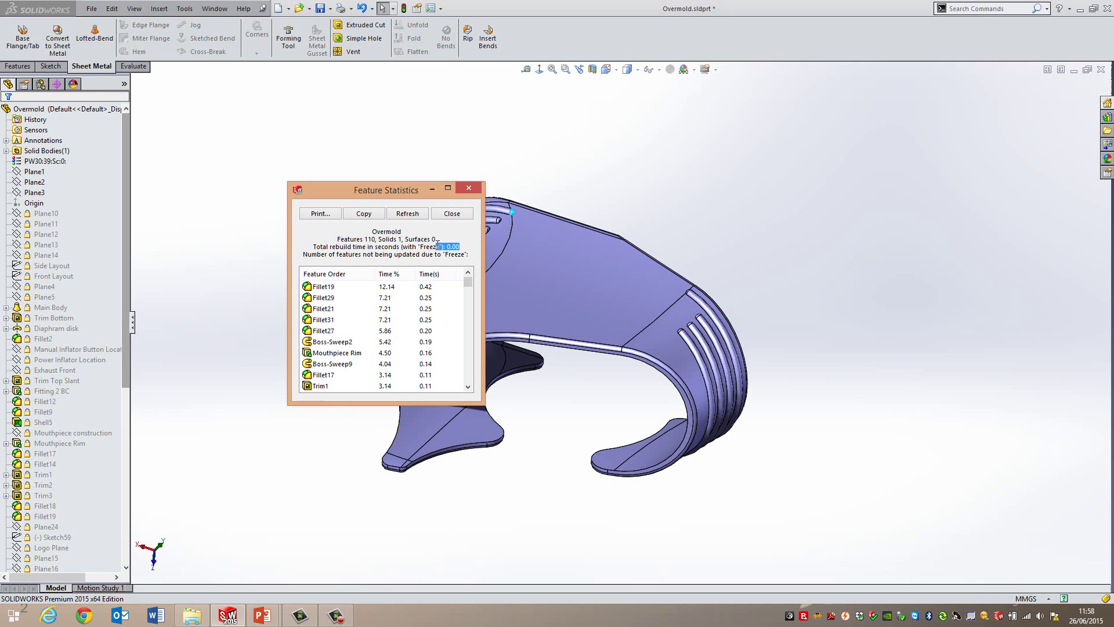
# Move the freeze bar up to just after Trim3 and rebuild the current configuration only
pyautogui.click(451, 213)
pyautogui.moveTo(126, 334); pyautogui.dragTo(126, 511)
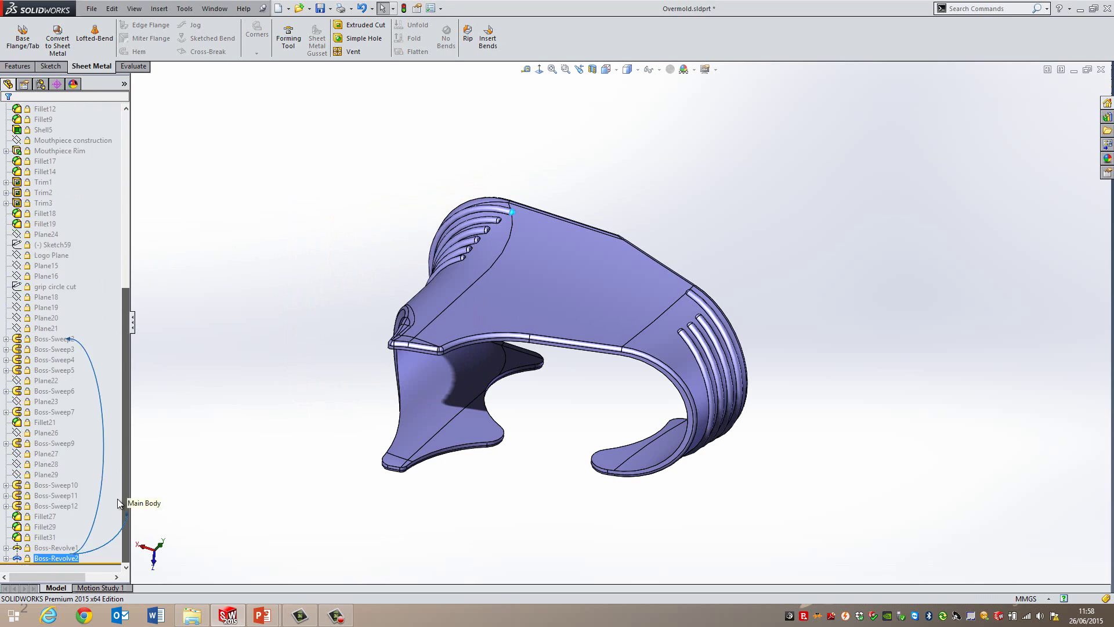
pyautogui.click(103, 558)
pyautogui.moveTo(103, 562); pyautogui.dragTo(77, 203)
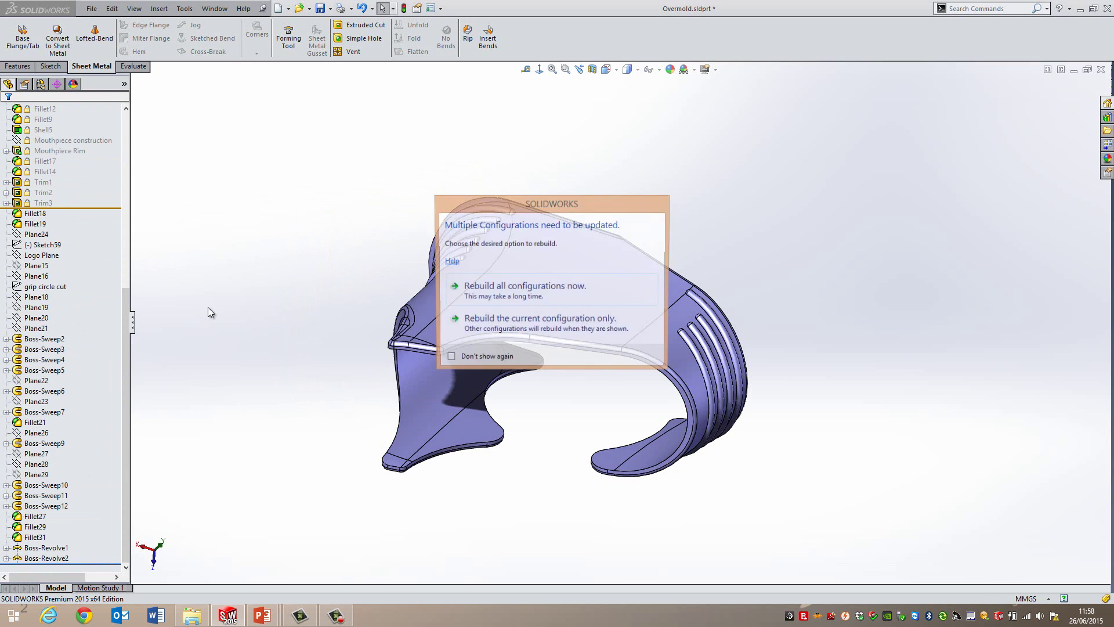
pyautogui.click(525, 325)
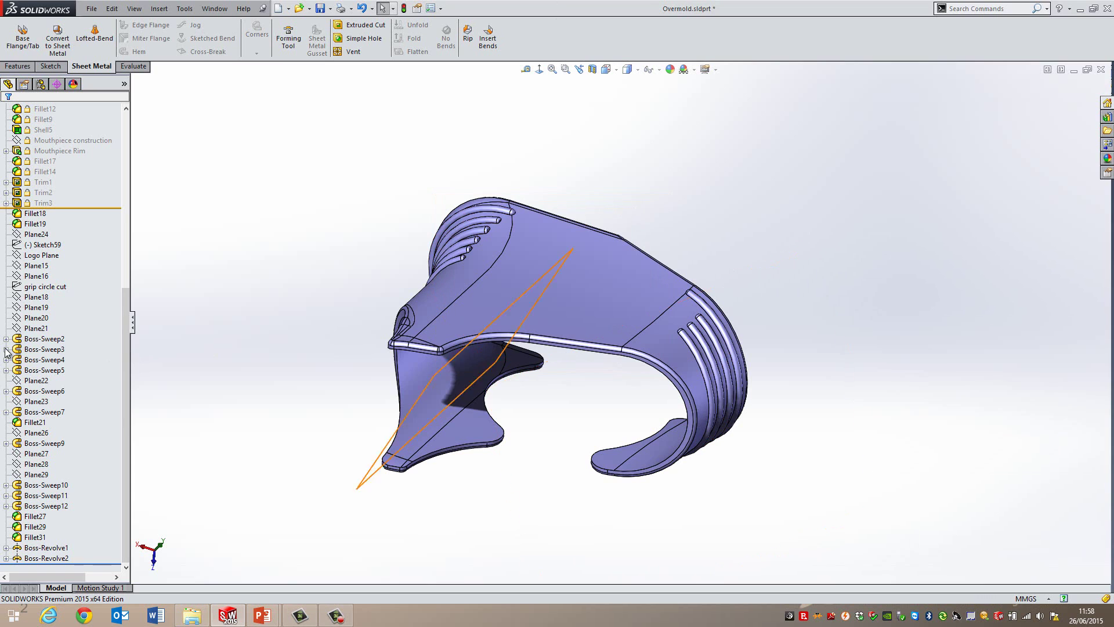
# Reopen Feature Statistics to check the new 2.50 s total rebuild time
pyautogui.moveTo(127, 356); pyautogui.dragTo(136, 205)
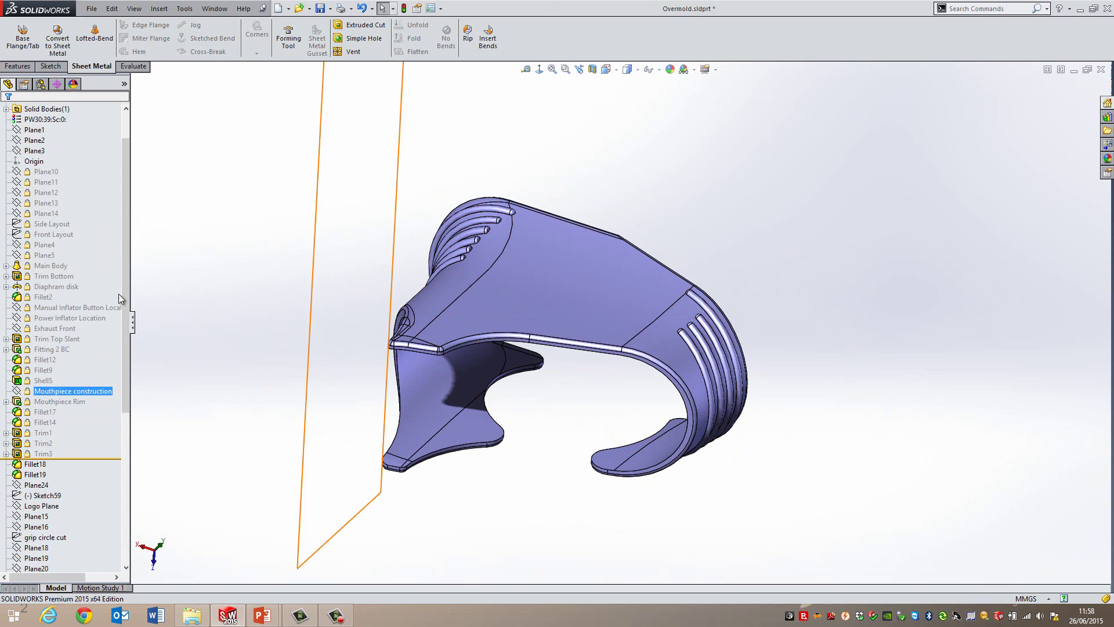
pyautogui.click(196, 9)
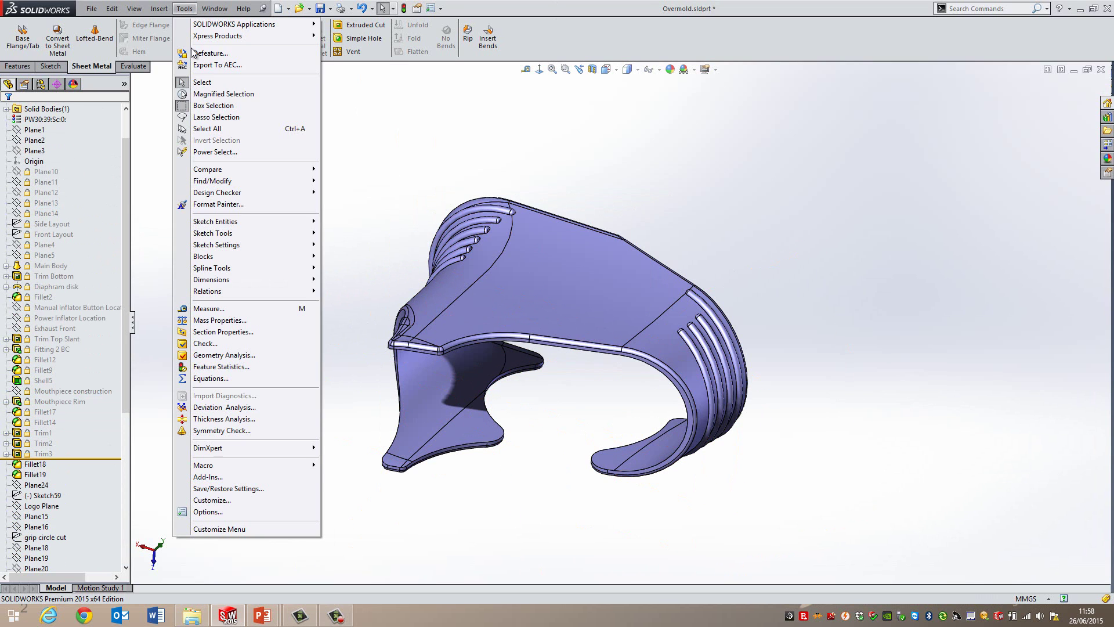
pyautogui.click(219, 367)
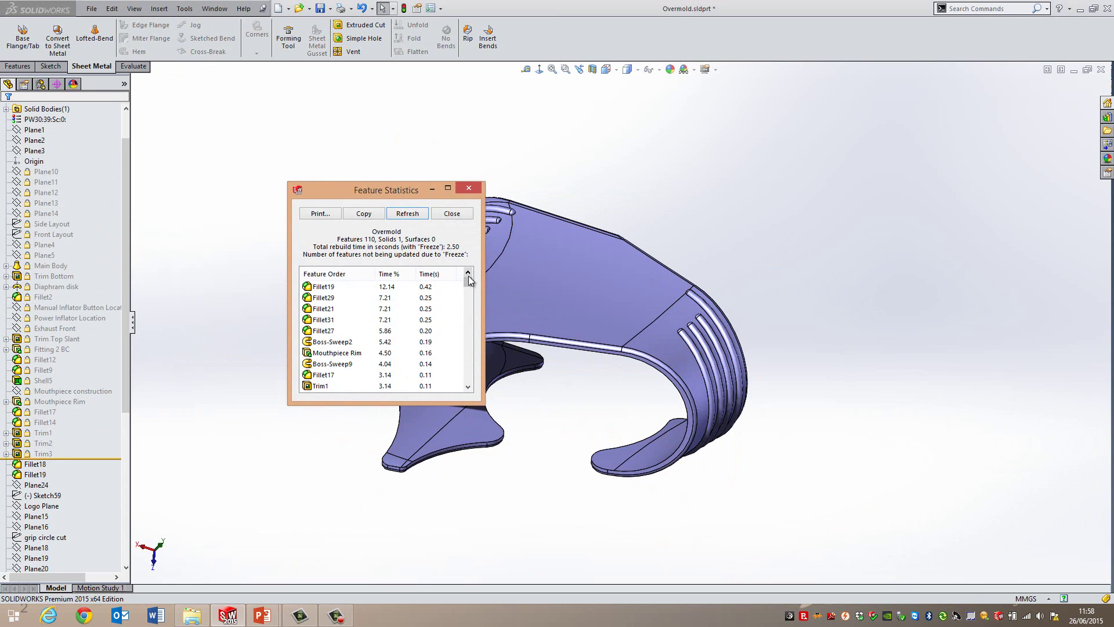
# Close Feature Statistics and drag the freeze bar back to just under Overmold
pyautogui.click(466, 212)
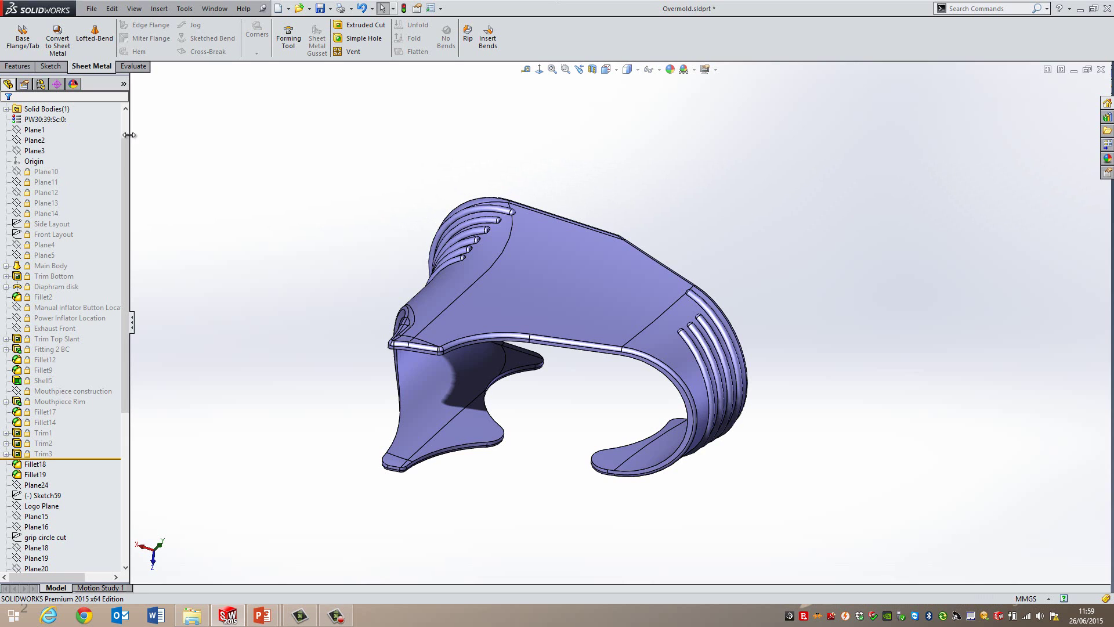
pyautogui.scroll(2, 125, 119)
pyautogui.moveTo(80, 499); pyautogui.dragTo(88, 113)
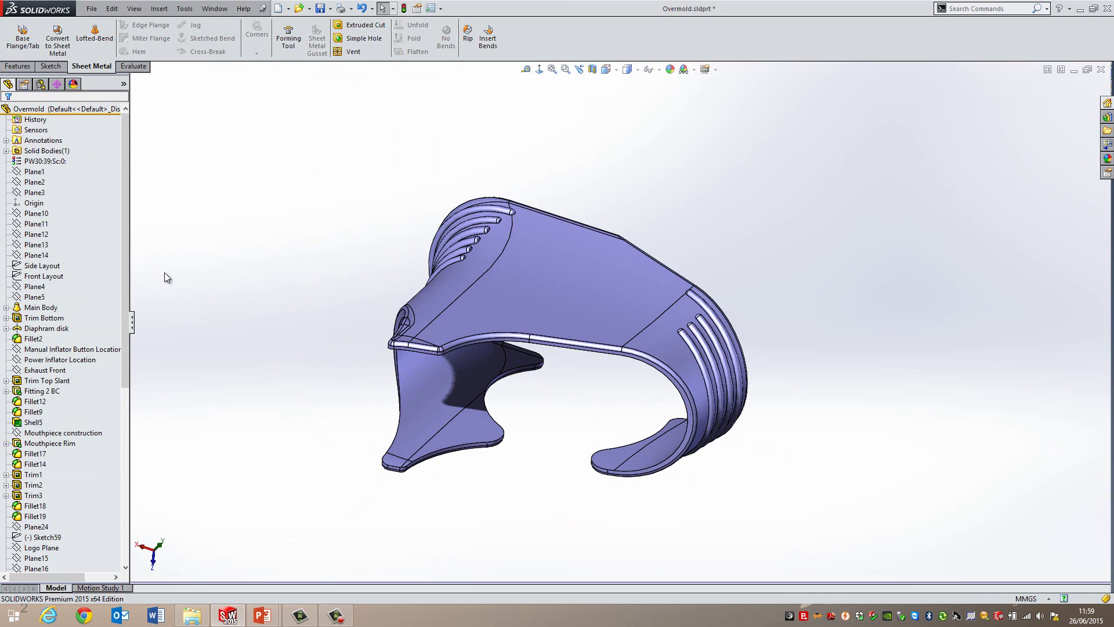